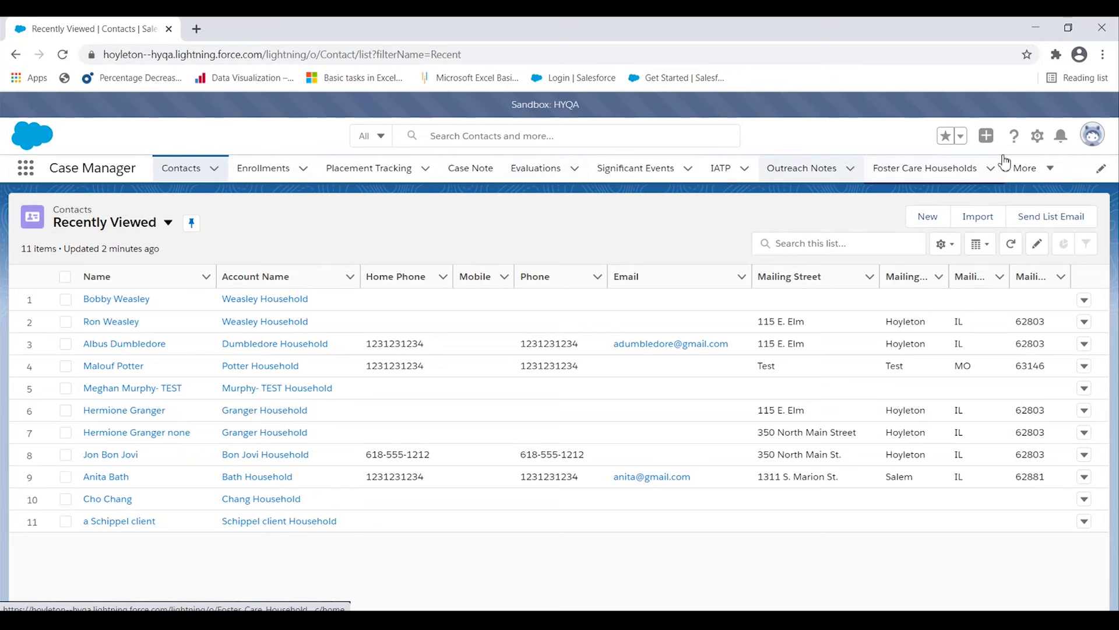
Open the Tasks list and display the recently viewed tasks in Split View.
{"action": "left_click", "coordinate": [1052, 172]}
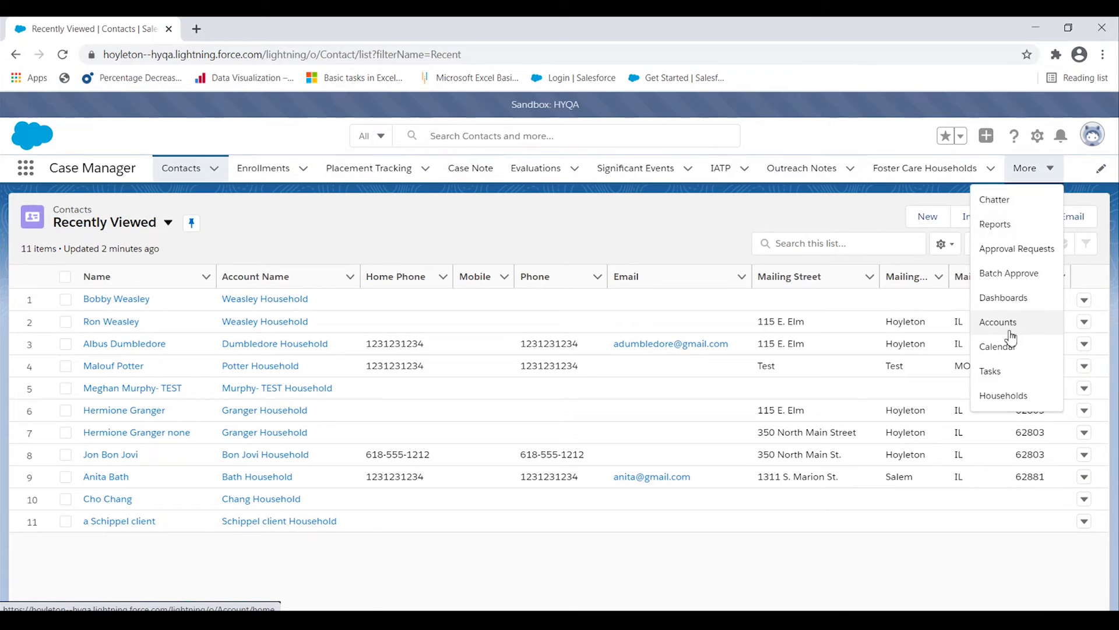
{"action": "left_click", "coordinate": [991, 372]}
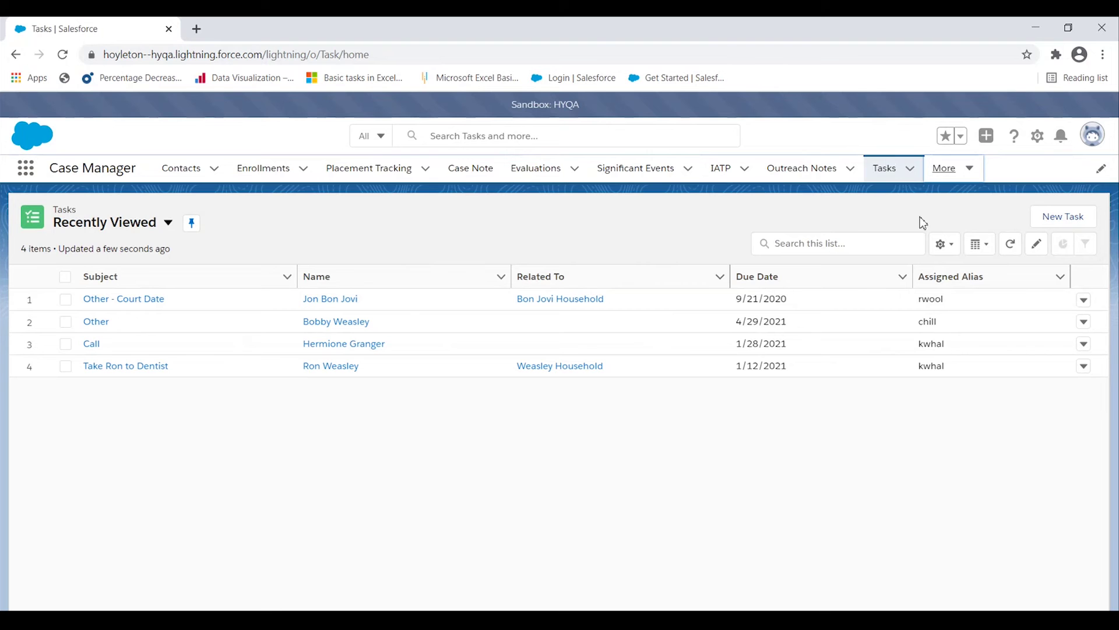
{"action": "left_click", "coordinate": [989, 251]}
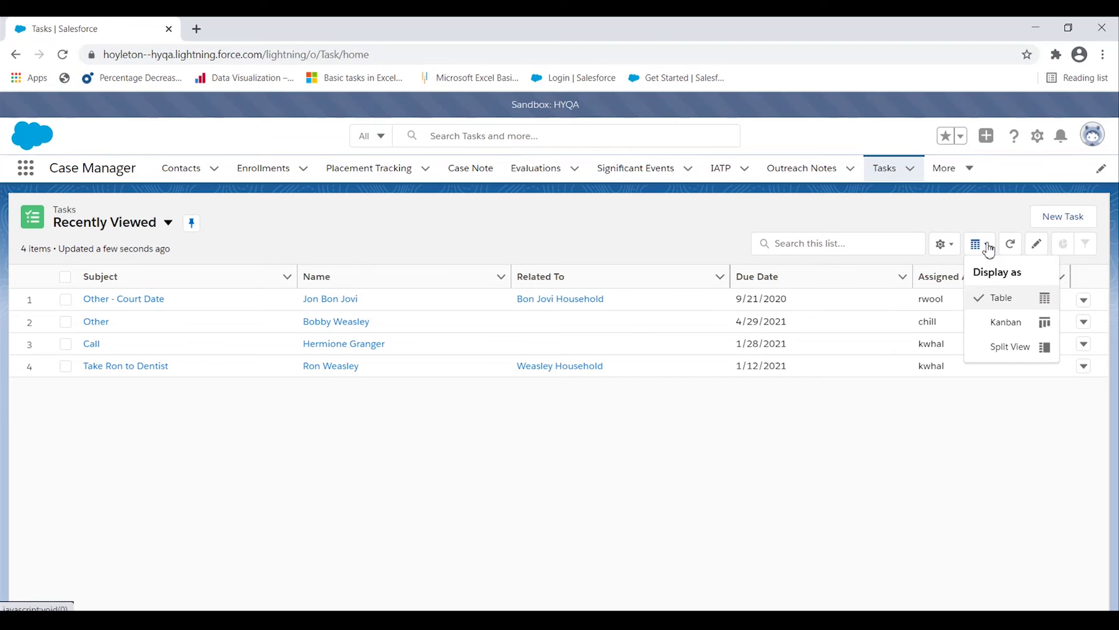
{"action": "left_click", "coordinate": [1010, 346]}
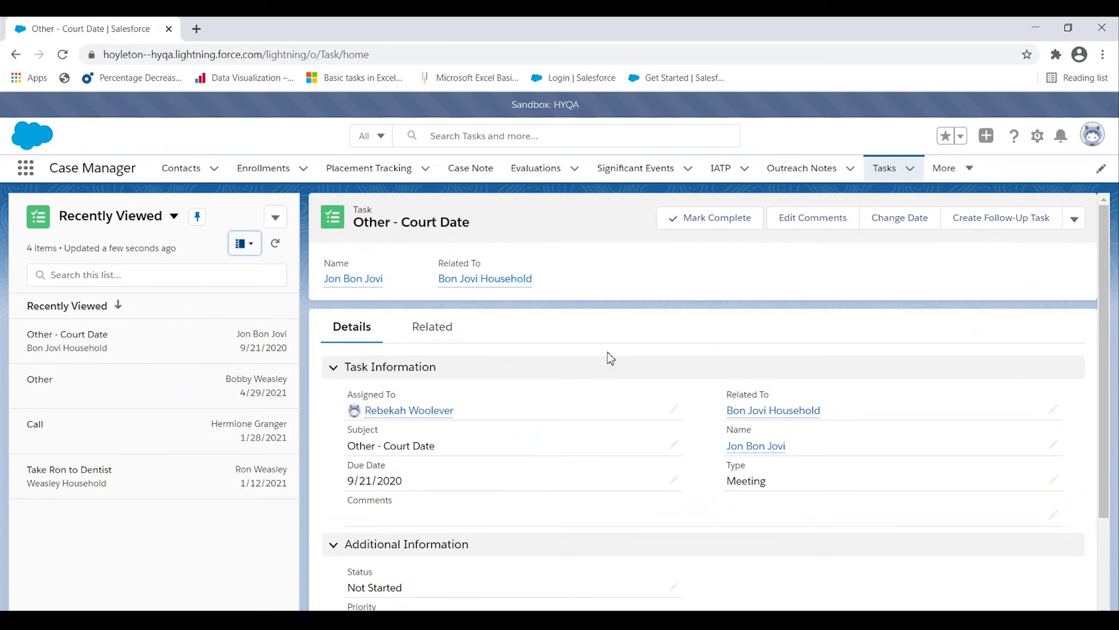
Check which task list views are available, and display the recently viewed tasks as a Kanban board.
{"action": "left_click", "coordinate": [176, 219]}
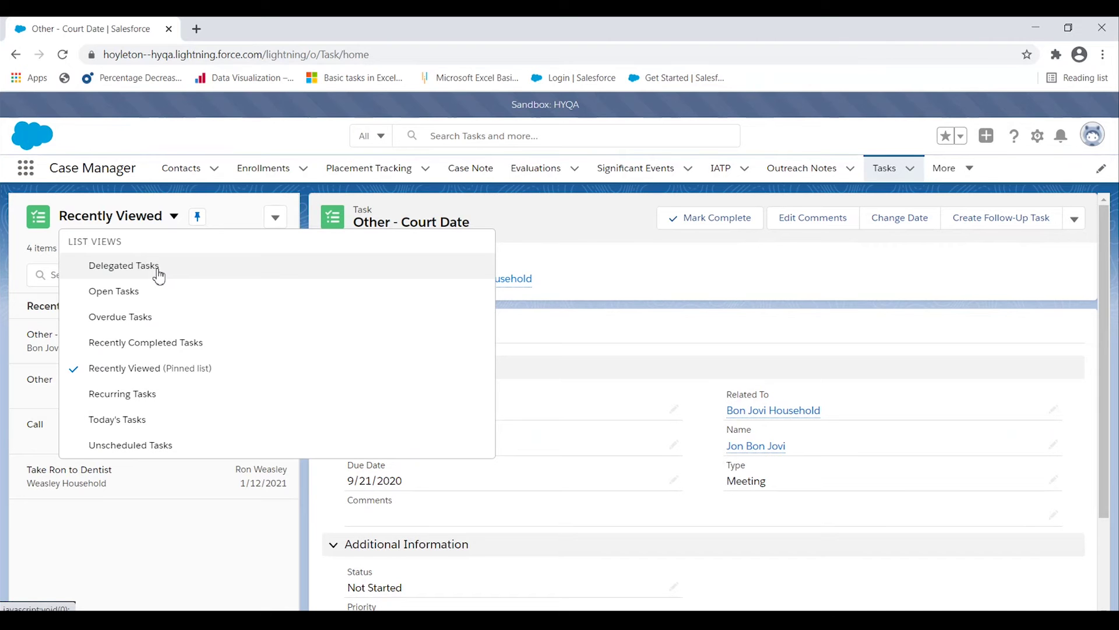
{"action": "left_click", "coordinate": [236, 191]}
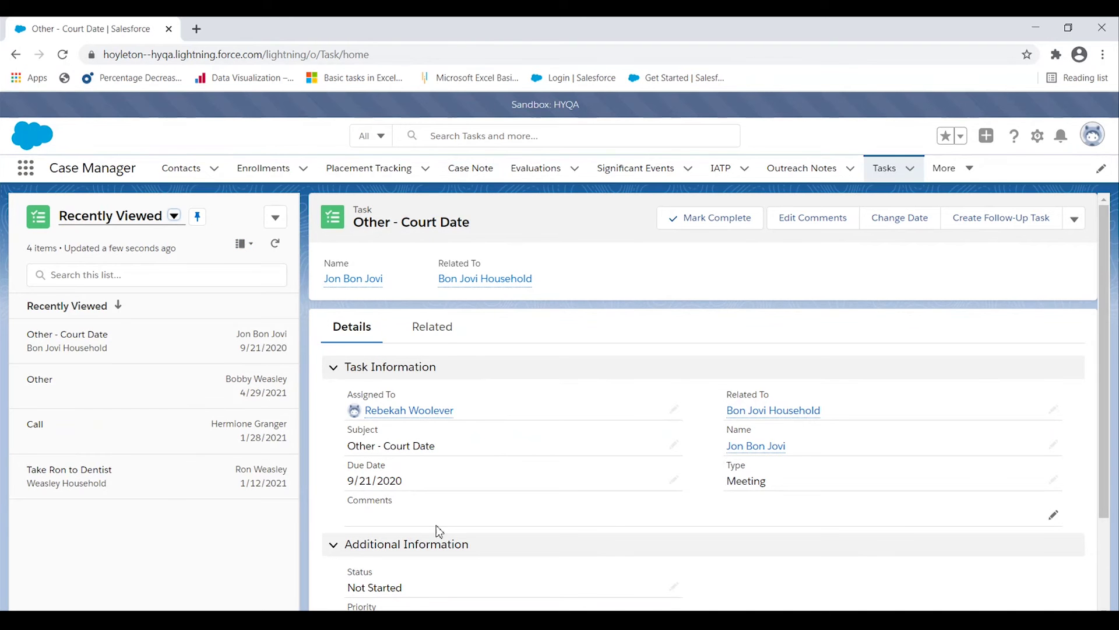
{"action": "left_click", "coordinate": [251, 250]}
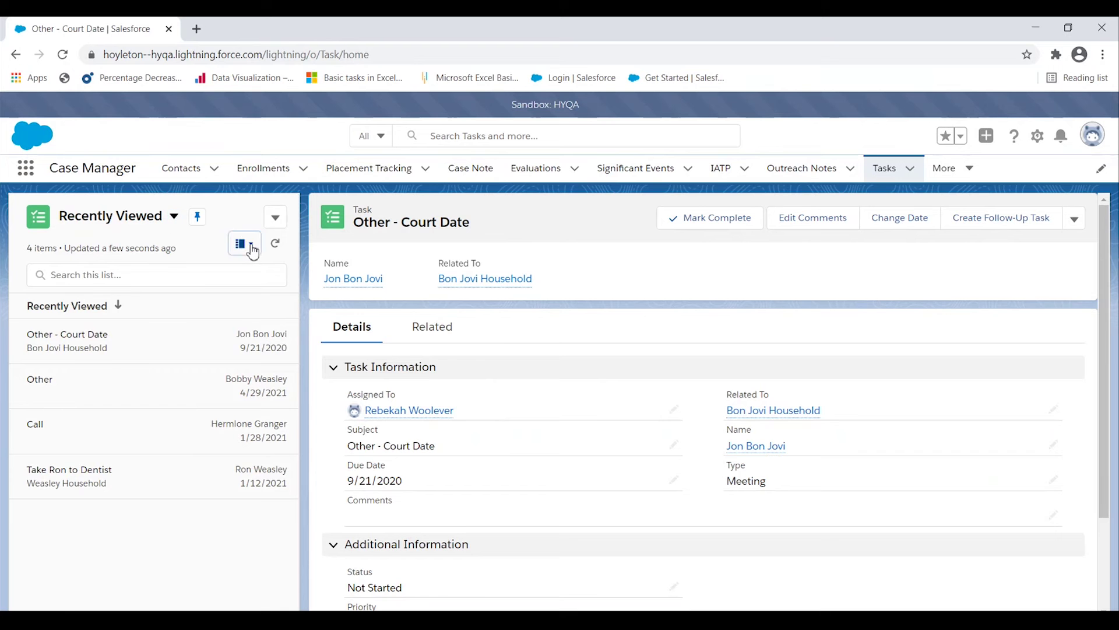
{"action": "left_click", "coordinate": [252, 249]}
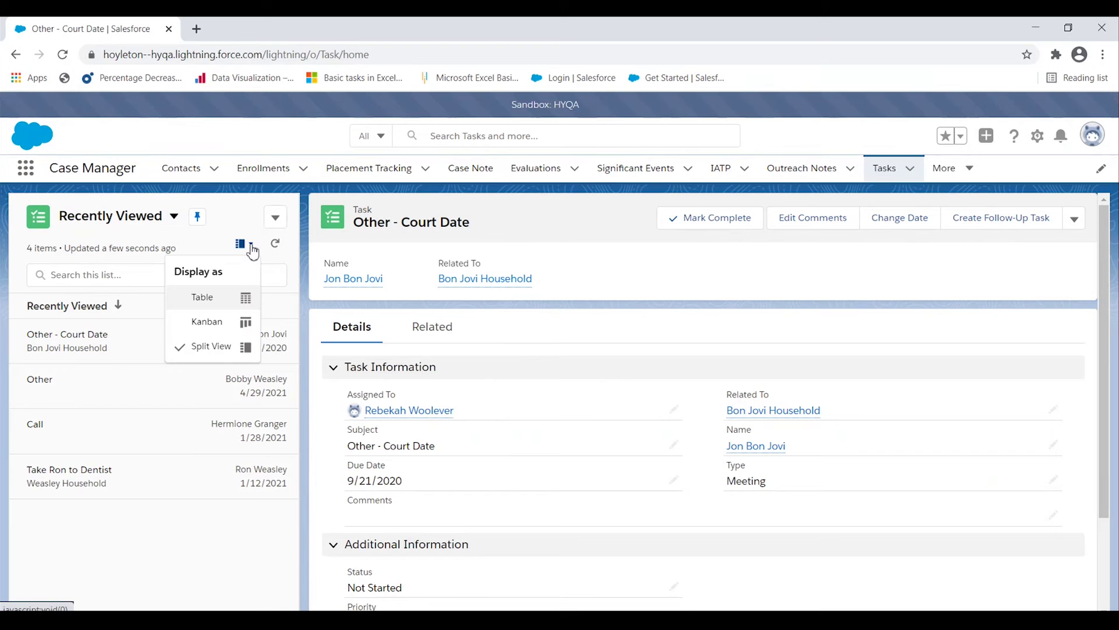
{"action": "left_click", "coordinate": [210, 328]}
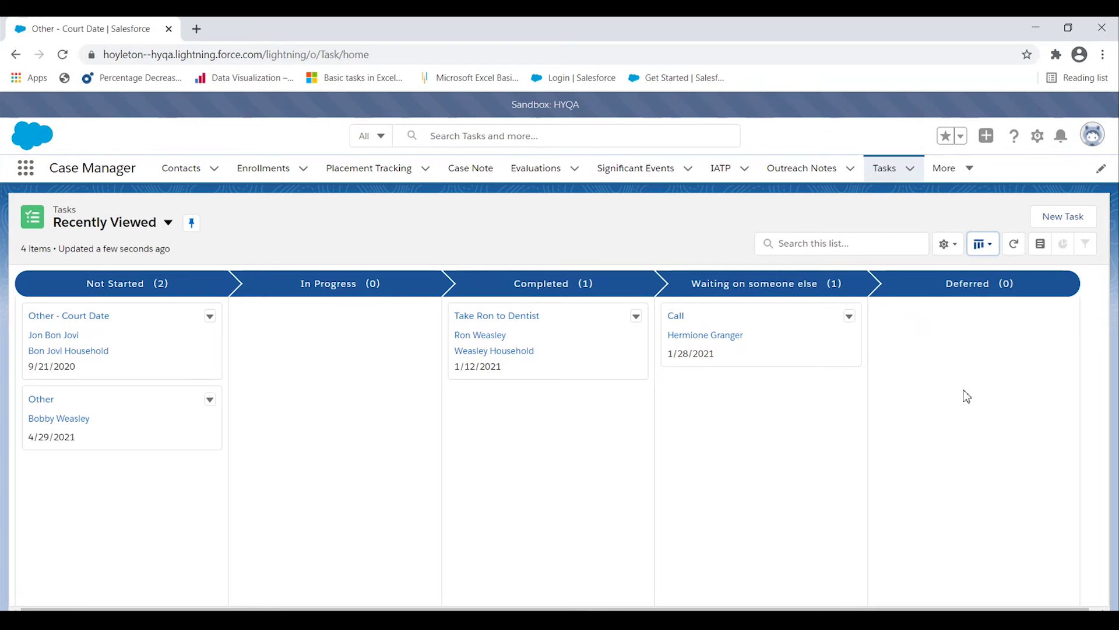
Display the tasks as a table for comparison, and switch back to the Kanban board.
{"action": "left_click", "coordinate": [991, 246]}
{"action": "left_click", "coordinate": [989, 304]}
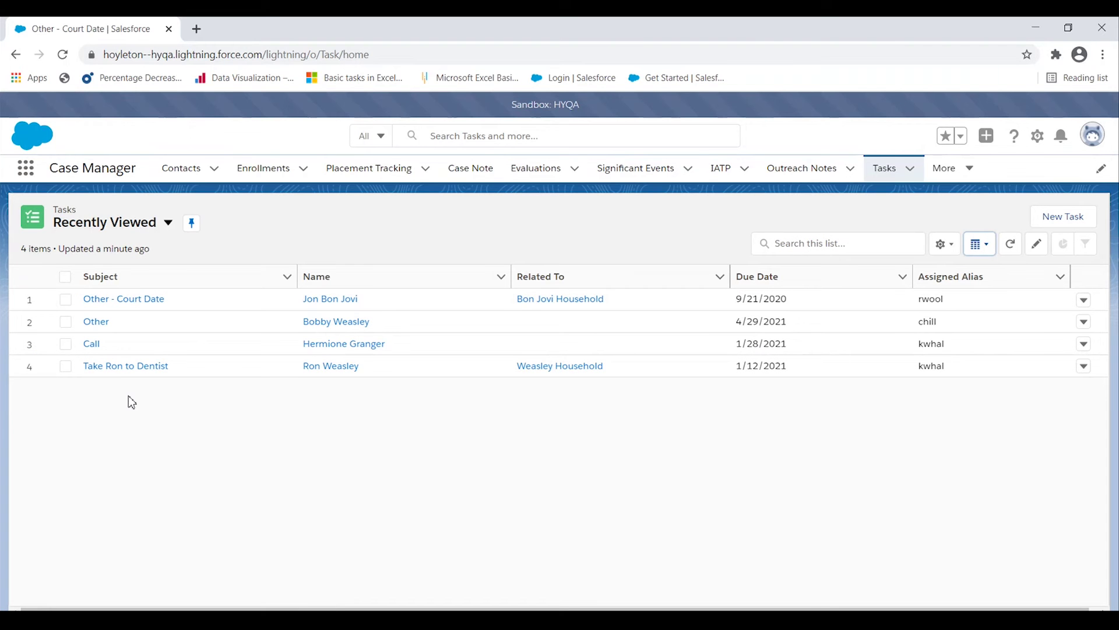
{"action": "left_click", "coordinate": [984, 251]}
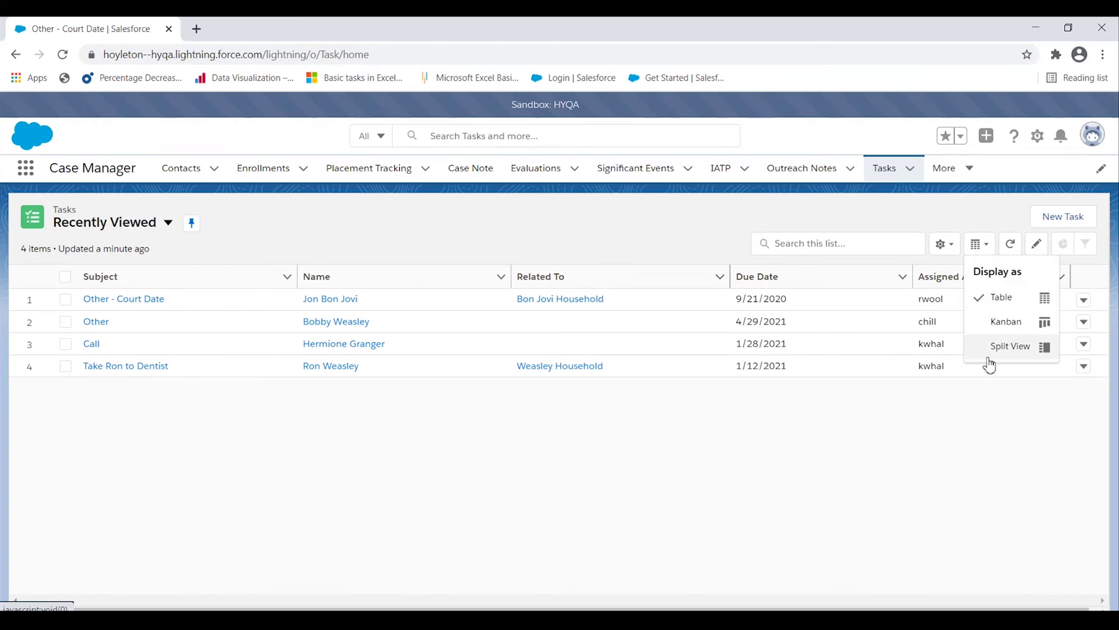
{"action": "left_click", "coordinate": [1004, 320]}
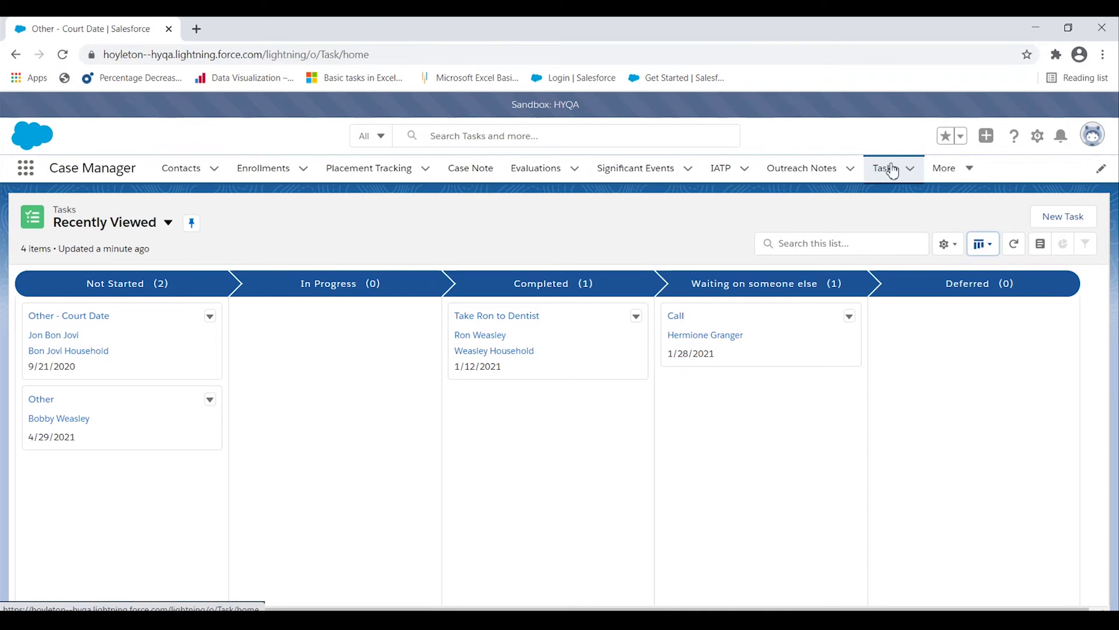
Open a blank New Task form from the Tasks list and close it without saving.
{"action": "left_click", "coordinate": [1065, 221]}
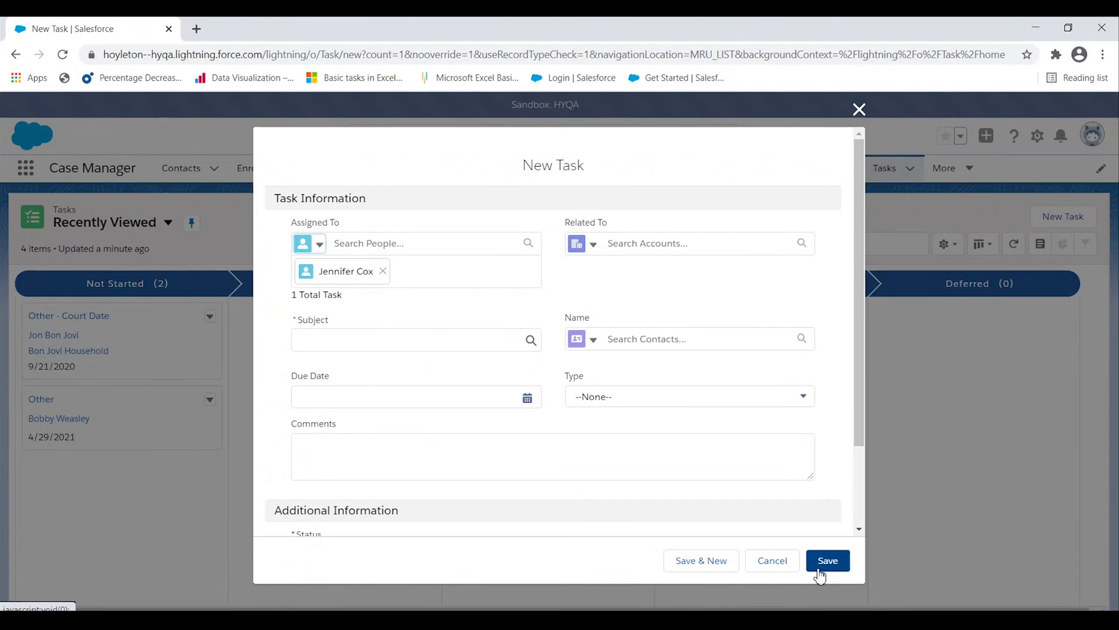
{"action": "left_click", "coordinate": [859, 110]}
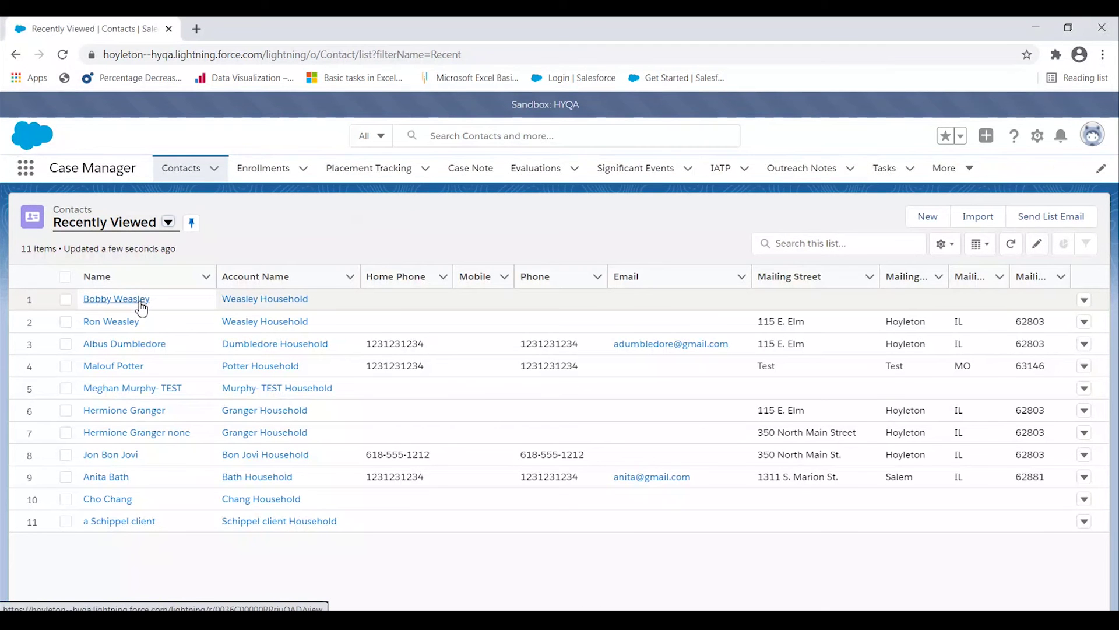
Open the contact record belonging to the Bon Jovi Household and start a new task in its activity section.
{"action": "left_click", "coordinate": [114, 456]}
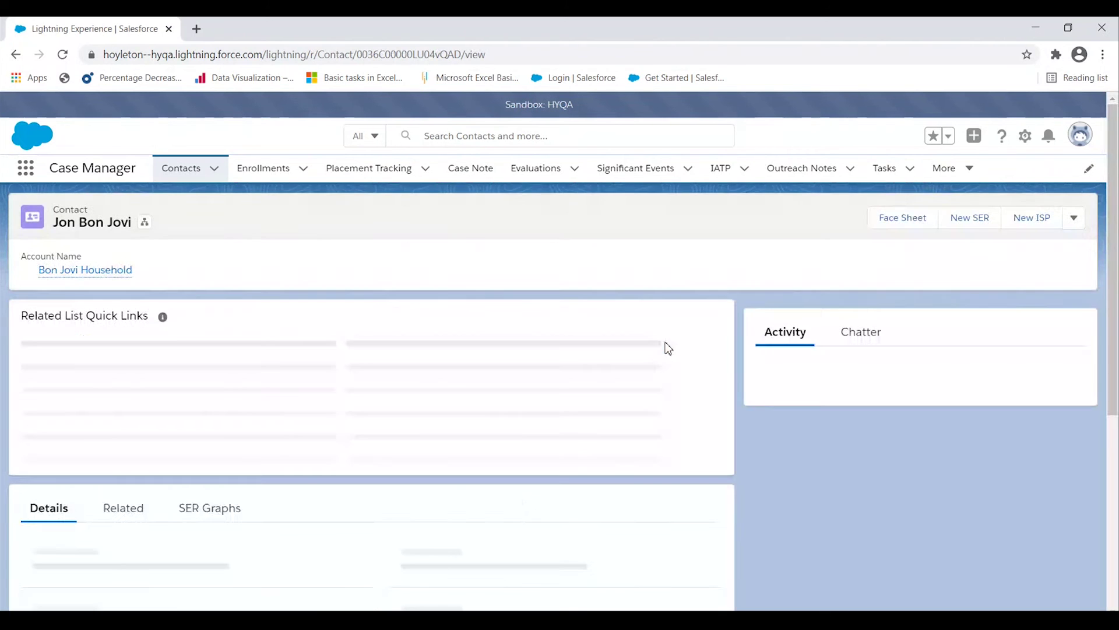
{"action": "mouse_move", "coordinate": [668, 349]}
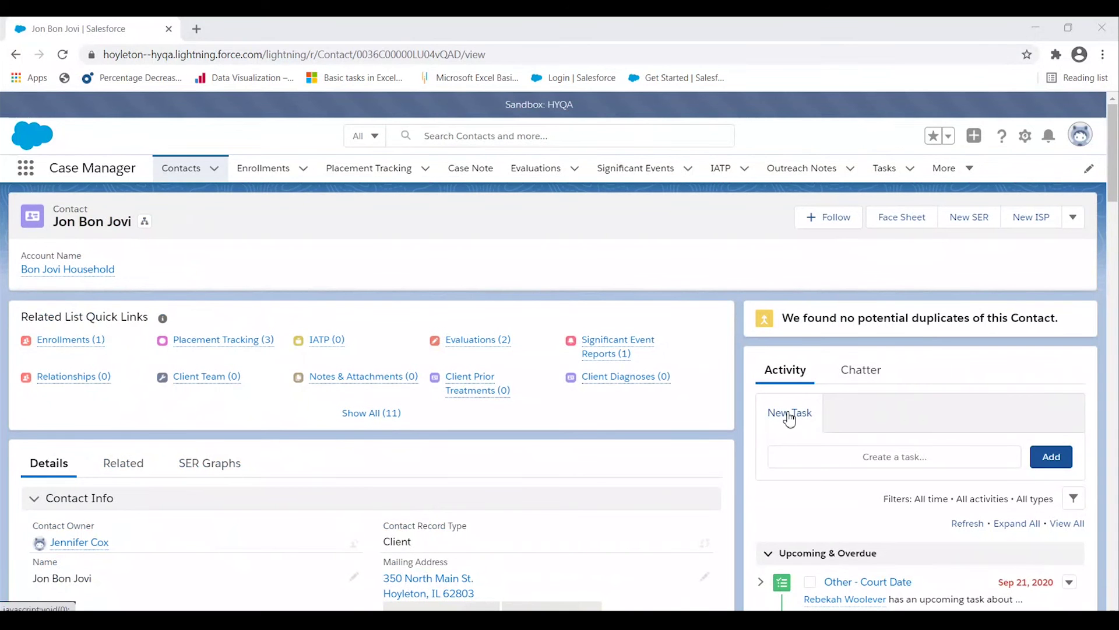
{"action": "left_click", "coordinate": [896, 455]}
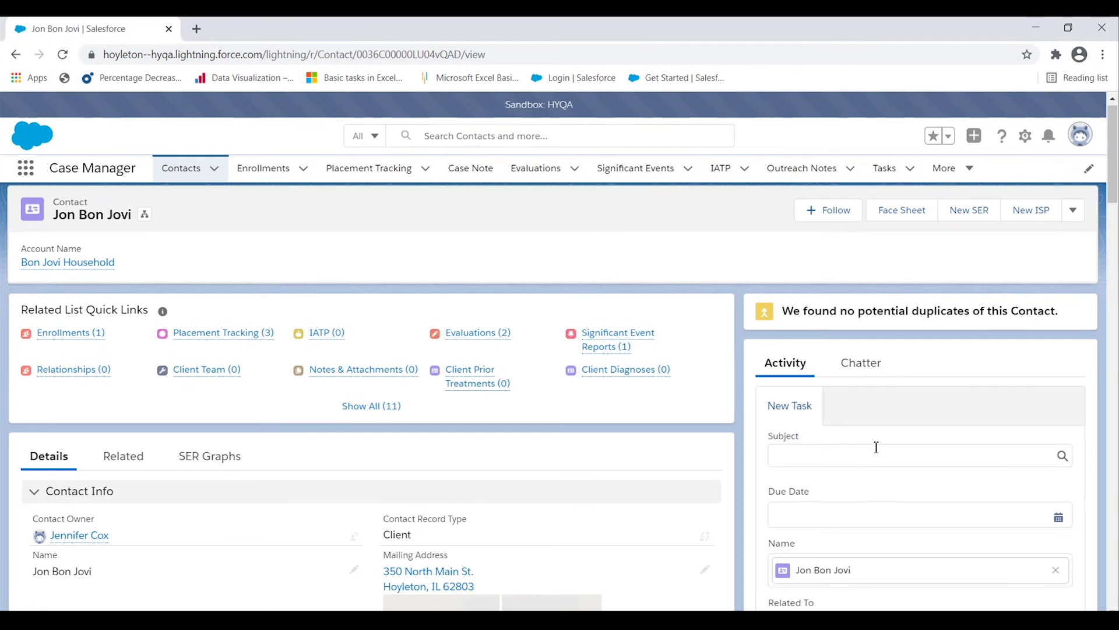
Set the new task's subject to "Other - Eye Appt." and its due date to 4/29/2021.
{"action": "left_click", "coordinate": [870, 454]}
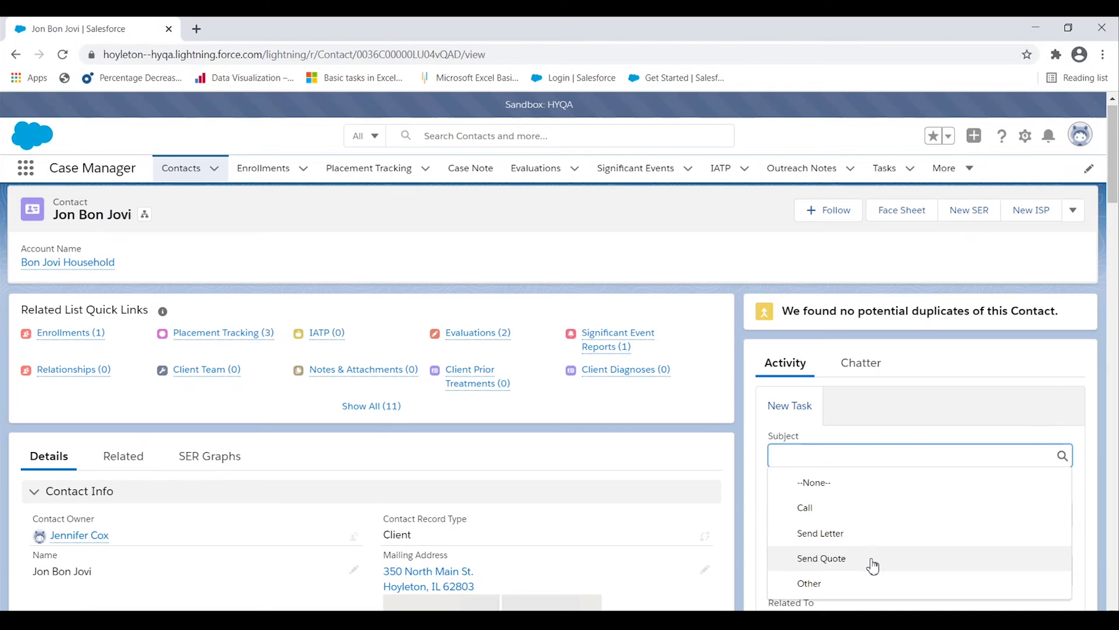
{"action": "left_click", "coordinate": [858, 588]}
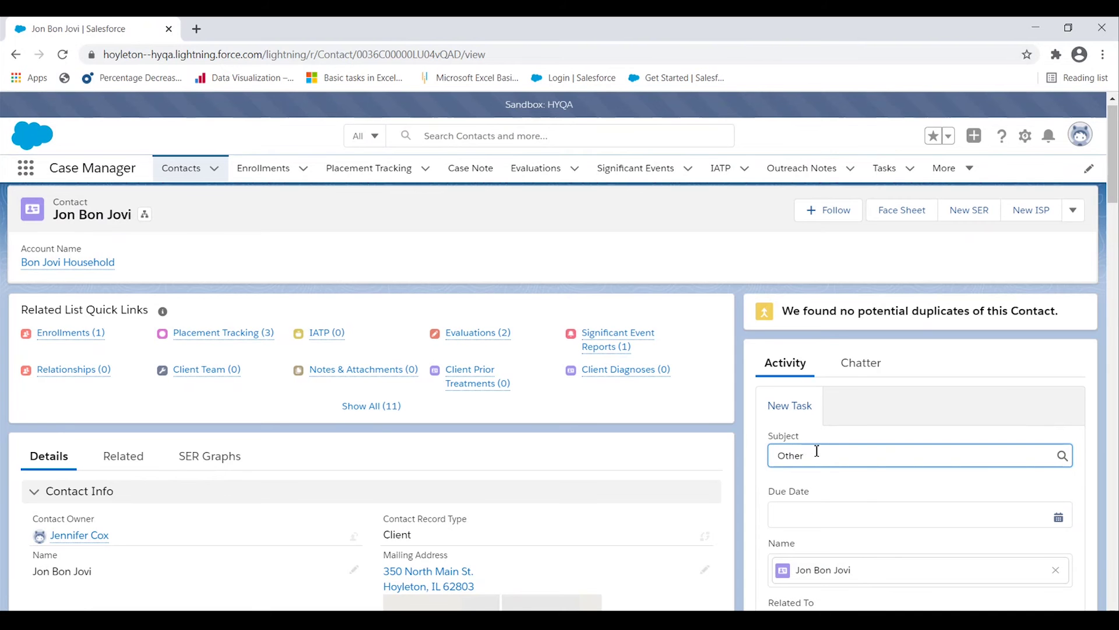
{"action": "type", "text": "- Eye Appt."}
{"action": "left_click", "coordinate": [1058, 518]}
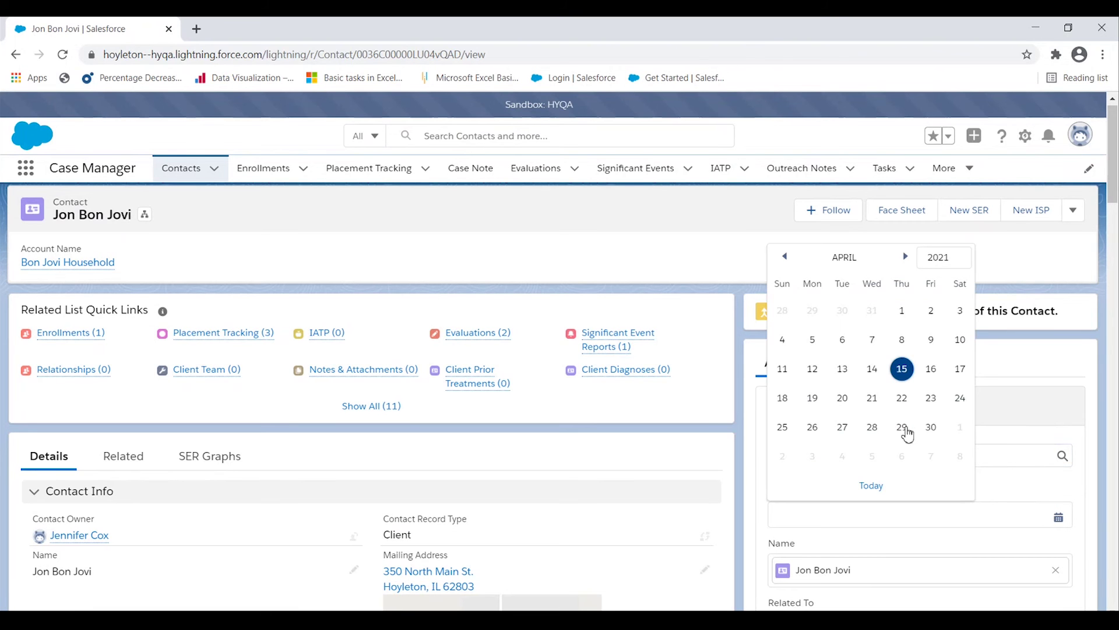
{"action": "left_click", "coordinate": [903, 428]}
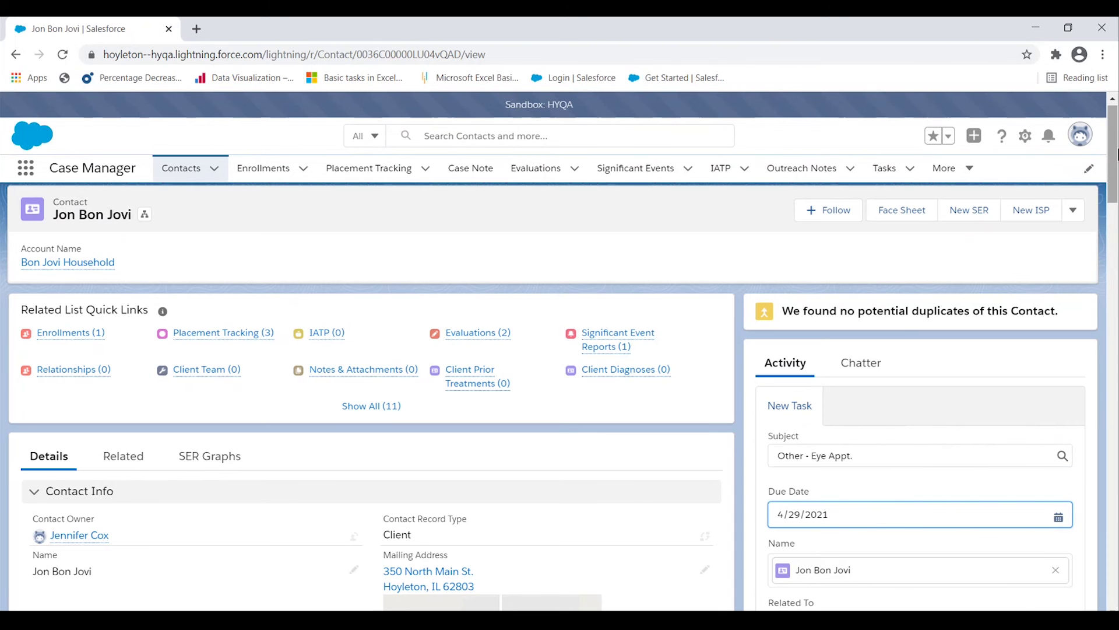
Replace the task's assignee with the other staff member found by first name, and save the task.
{"action": "left_click_drag", "start_coordinate": [1116, 163], "coordinate": [1116, 207]}
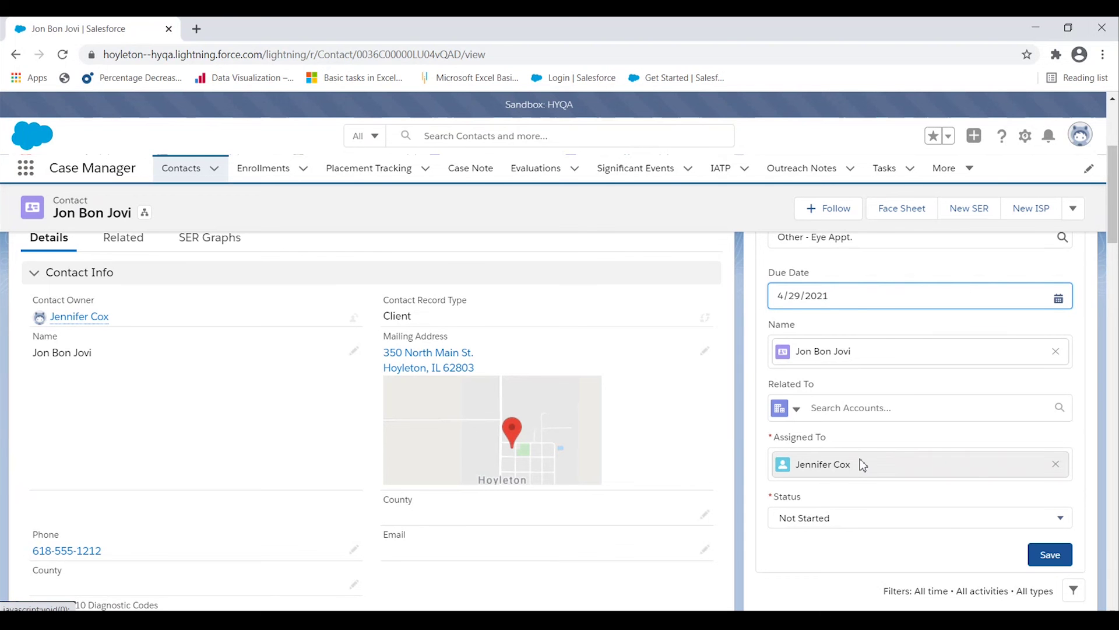
{"action": "left_click", "coordinate": [1055, 464]}
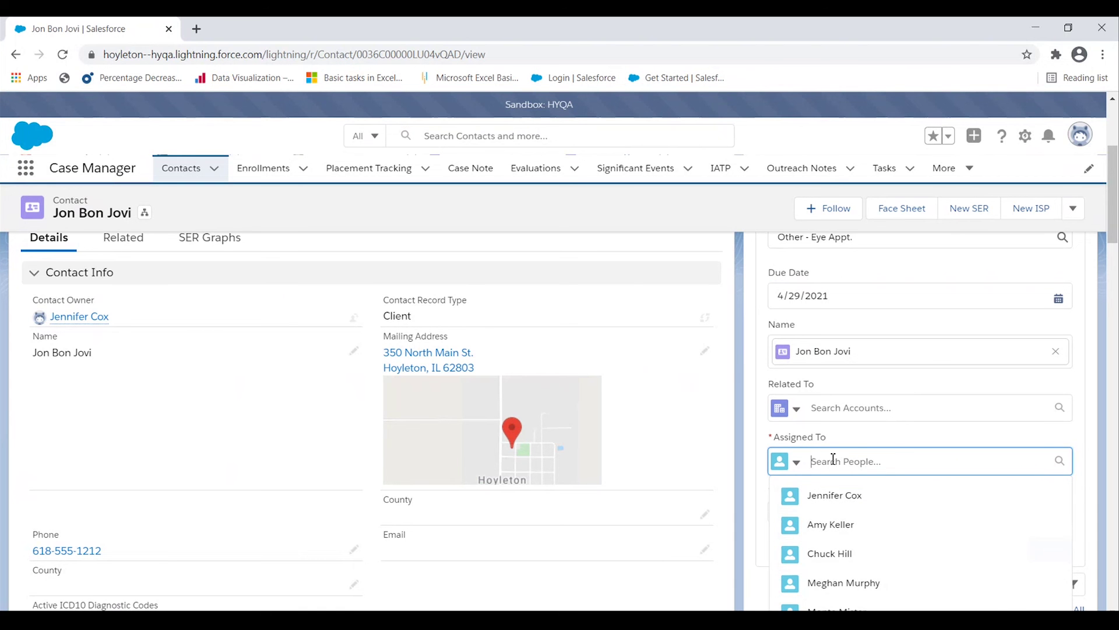
{"action": "type", "text": "chu"}
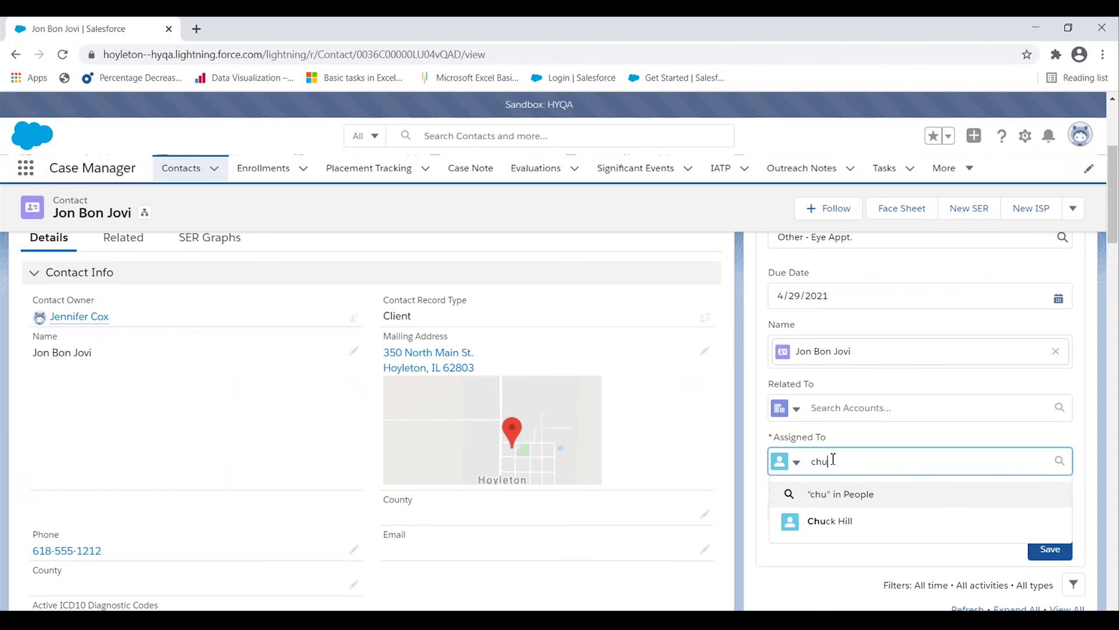
{"action": "type", "text": "ck"}
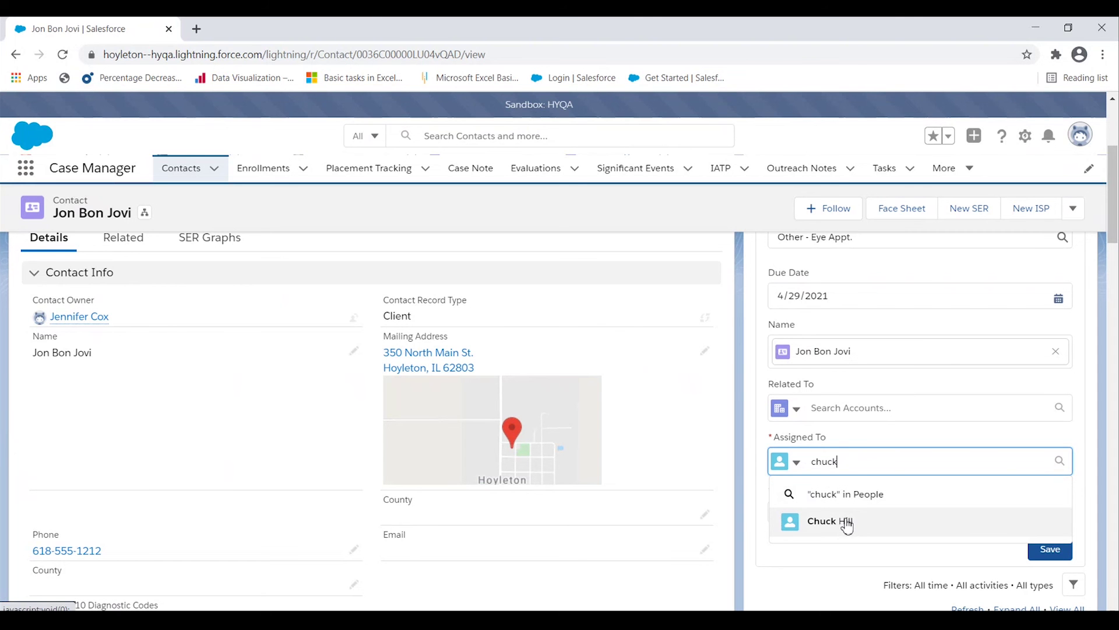
{"action": "left_click", "coordinate": [846, 527]}
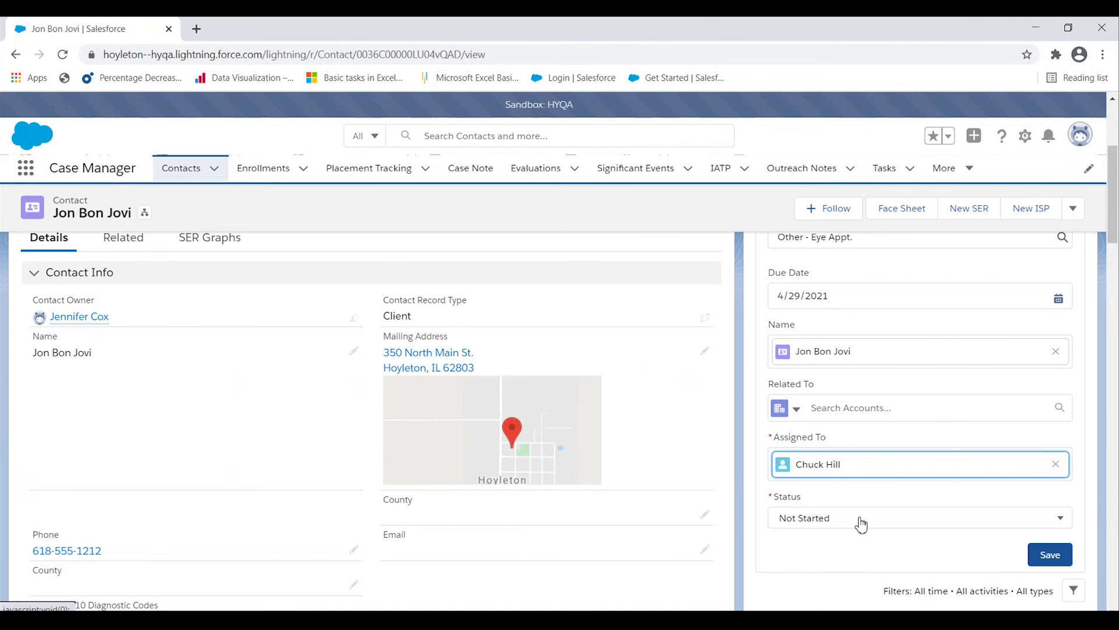
{"action": "left_click", "coordinate": [1048, 556]}
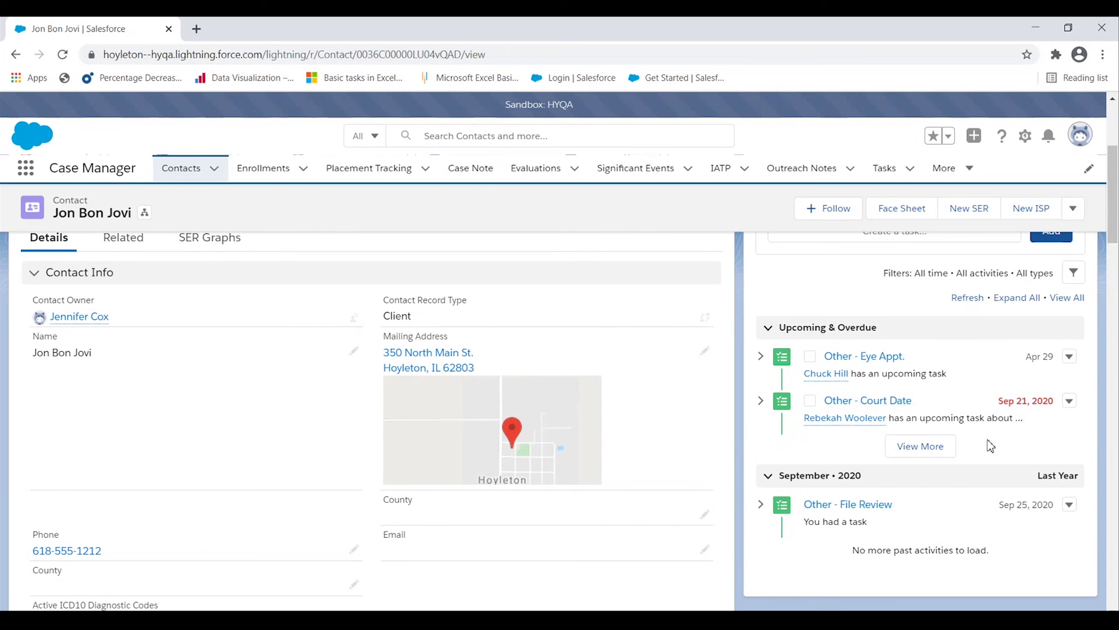
Change the status of the overdue "Other - Court Date" task to Completed and save it.
{"action": "mouse_move", "coordinate": [843, 427]}
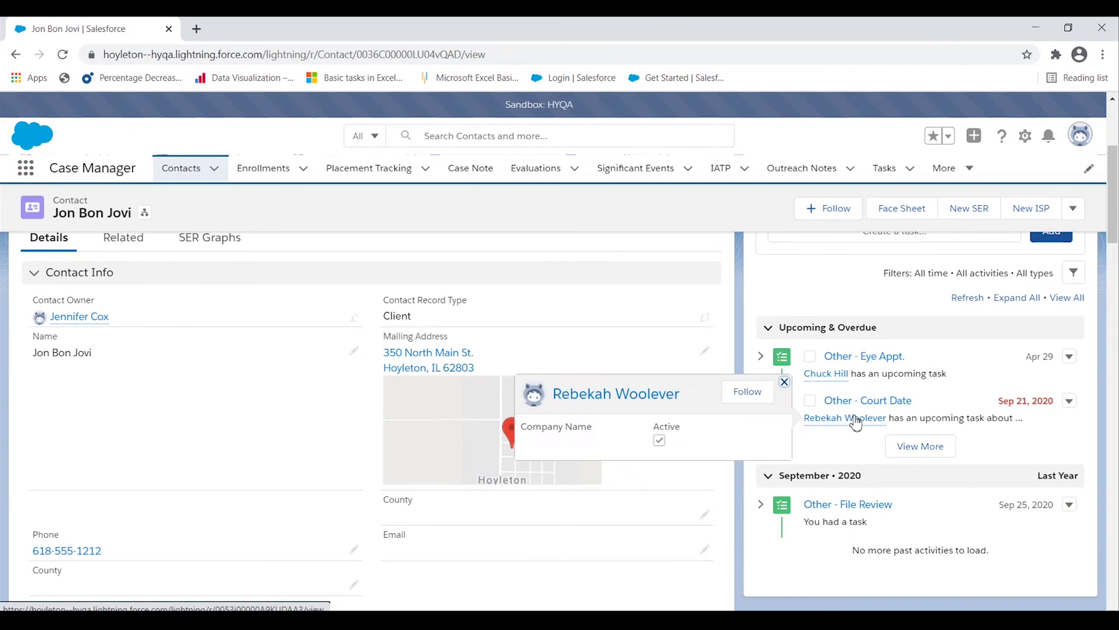
{"action": "left_click", "coordinate": [1069, 402]}
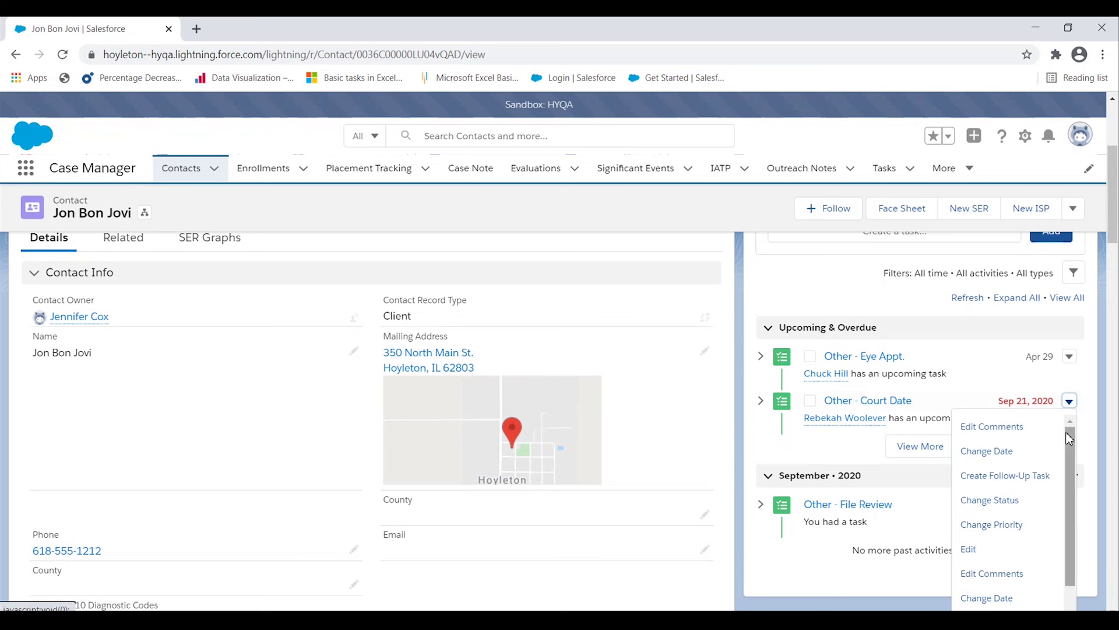
{"action": "left_click", "coordinate": [990, 500]}
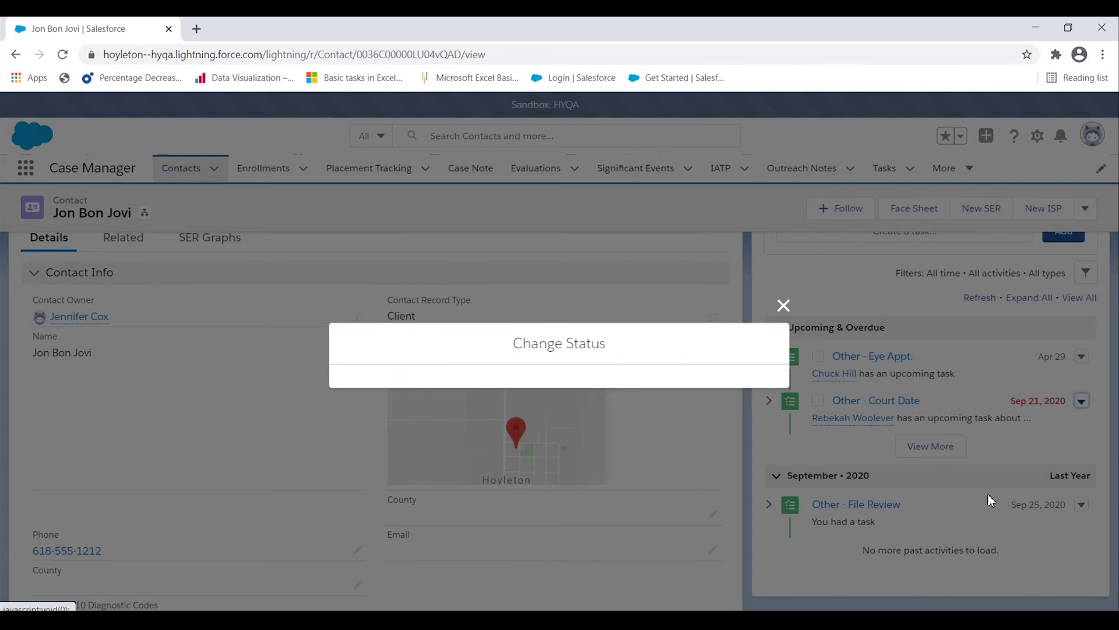
{"action": "left_click", "coordinate": [513, 358]}
{"action": "left_click", "coordinate": [496, 325]}
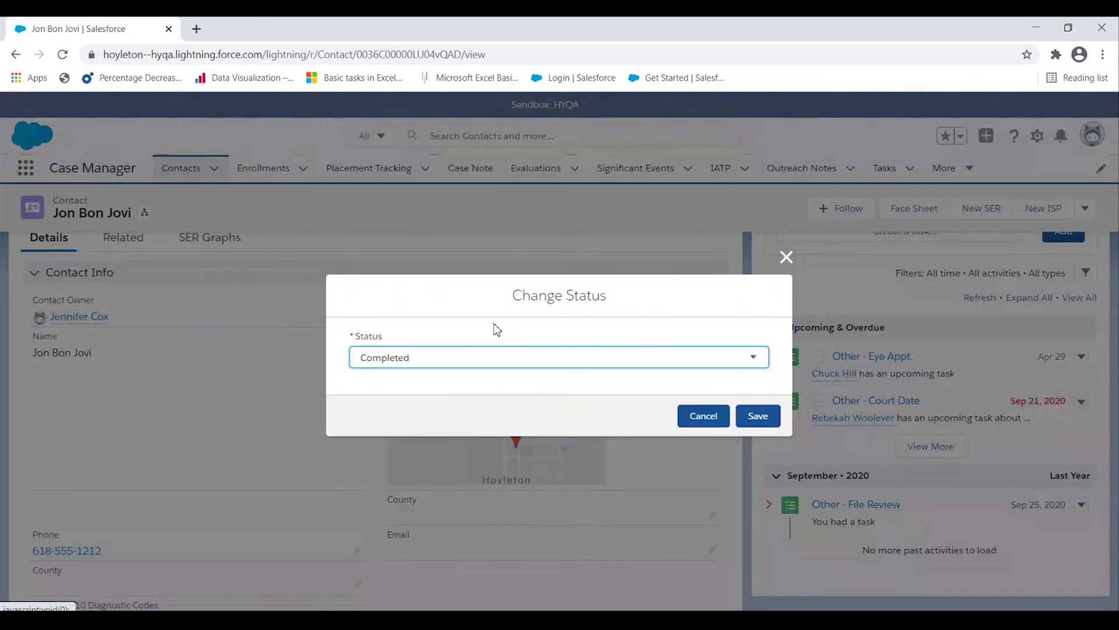
{"action": "left_click", "coordinate": [757, 416]}
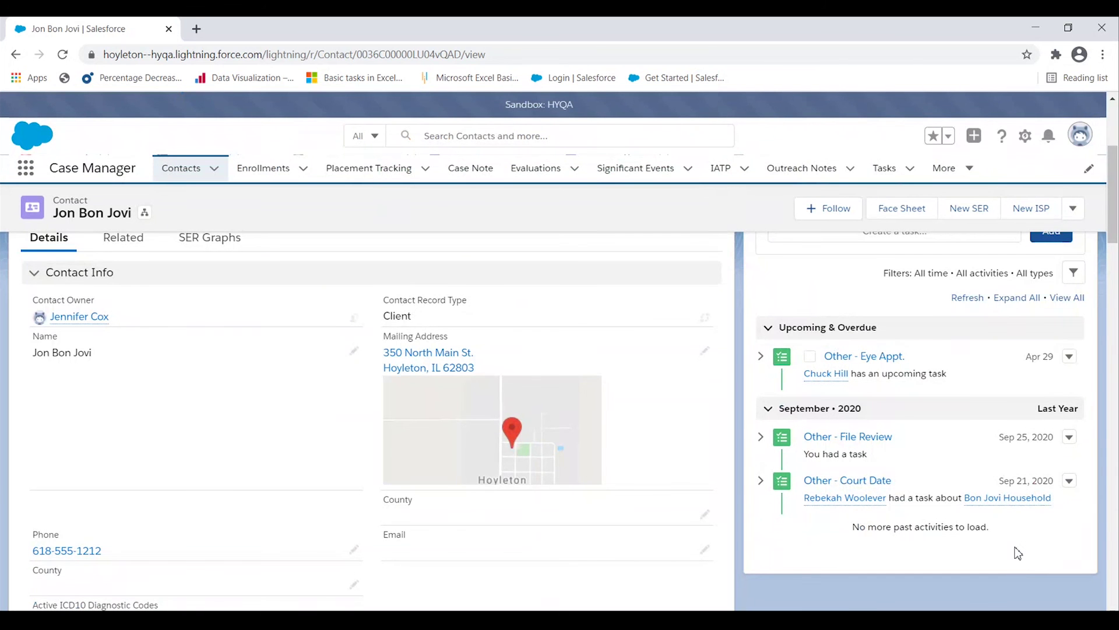
Open the "Other - Court Date" task record and view its comments editor, closing it without adding a comment.
{"action": "left_click", "coordinate": [1071, 481]}
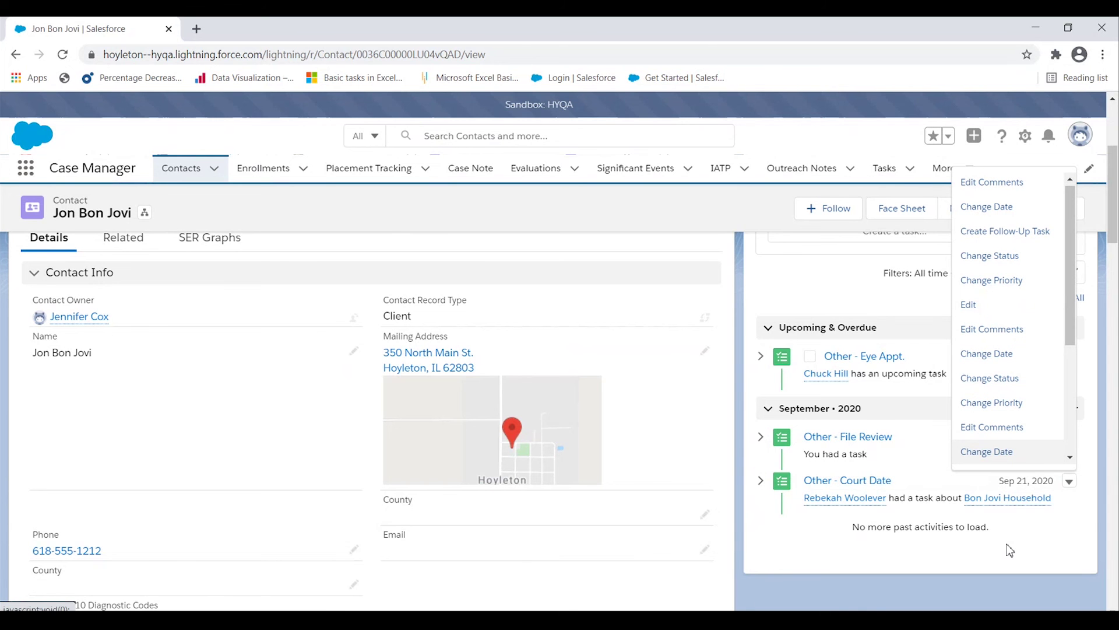
{"action": "left_click", "coordinate": [873, 483]}
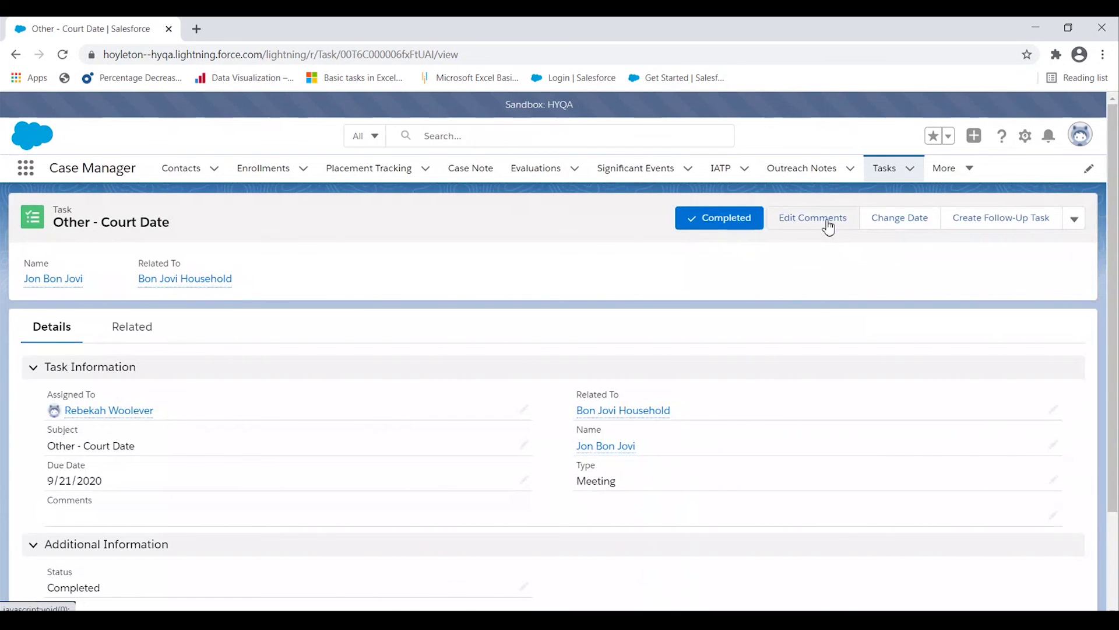
{"action": "left_click", "coordinate": [829, 226]}
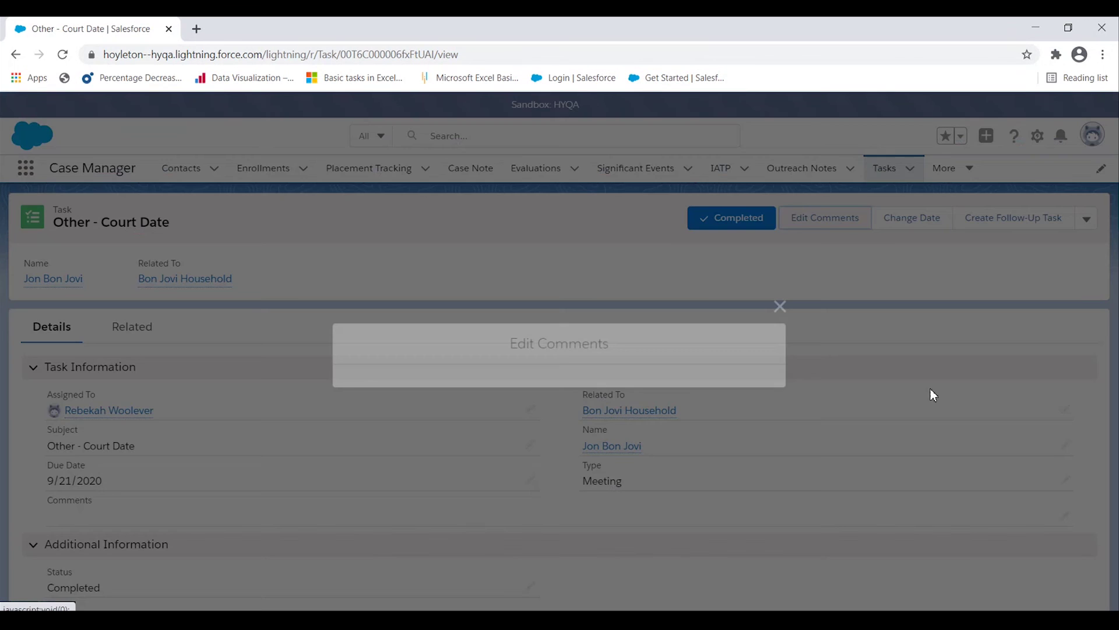
{"action": "left_click", "coordinate": [787, 306]}
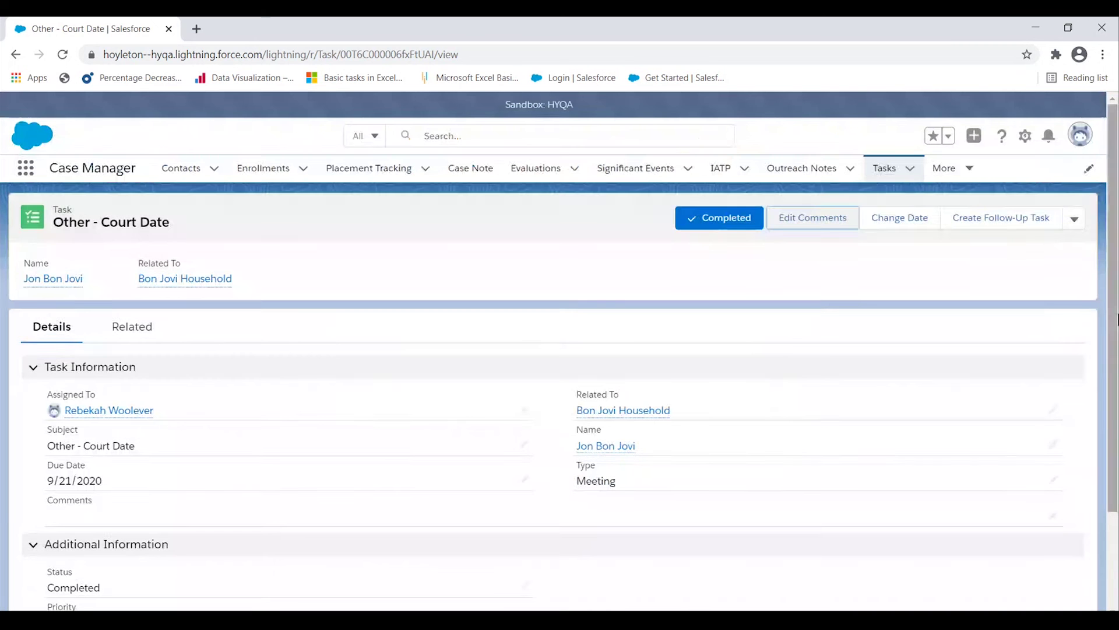
{"action": "mouse_move", "coordinate": [1114, 304]}
{"action": "left_mouse_down"}
{"action": "mouse_move", "coordinate": [1116, 400]}
{"action": "mouse_move", "coordinate": [1114, 303]}
{"action": "left_mouse_up"}
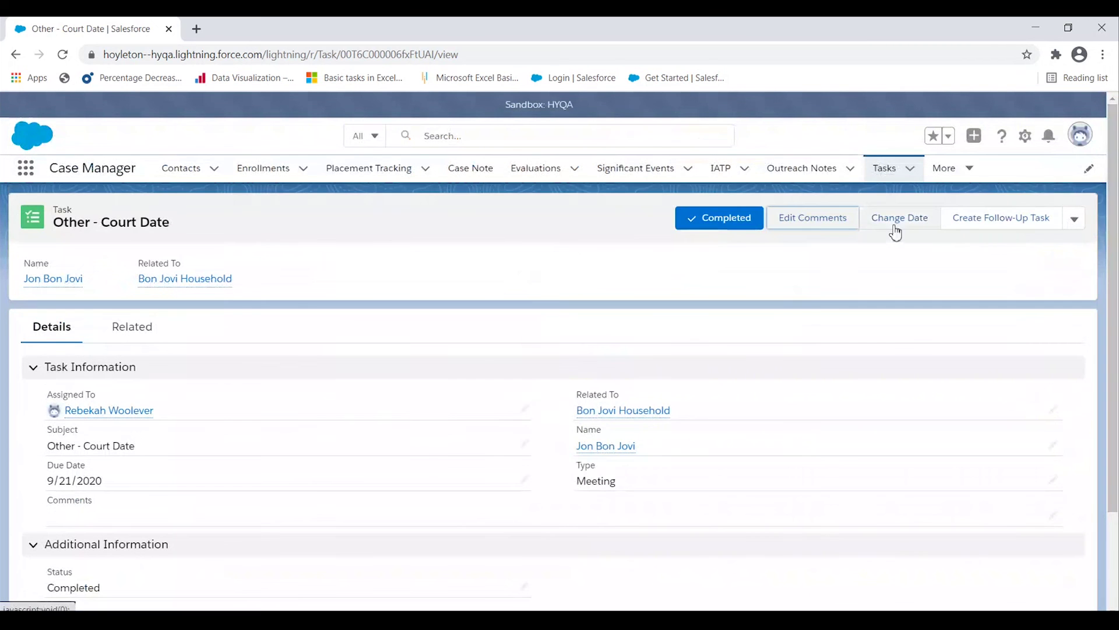
Return from the task record to the Tasks list.
{"action": "left_click", "coordinate": [881, 173]}
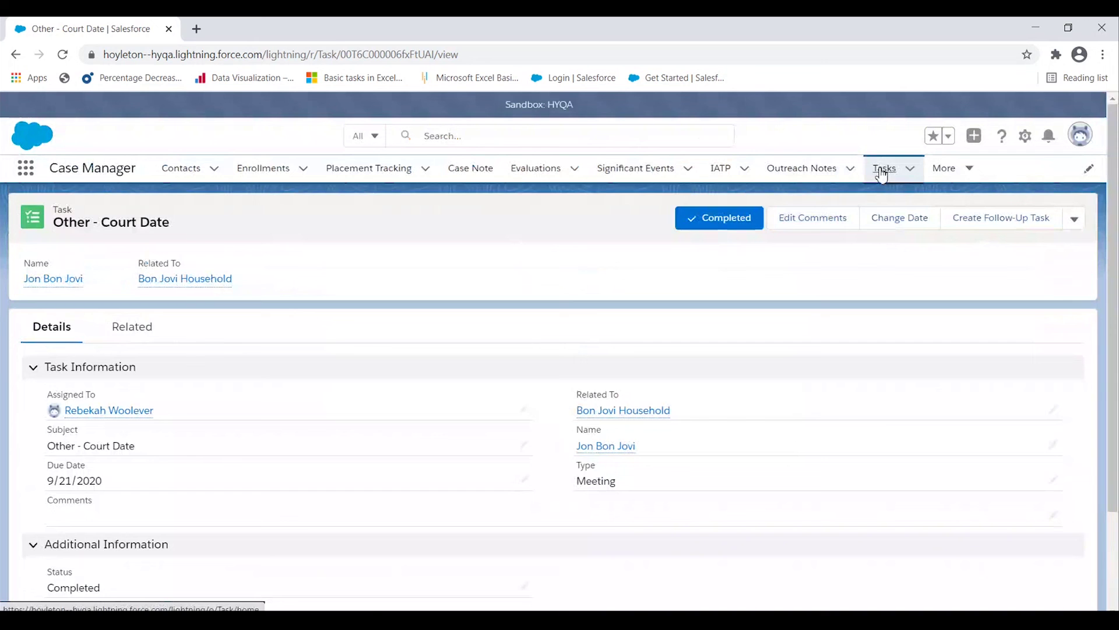